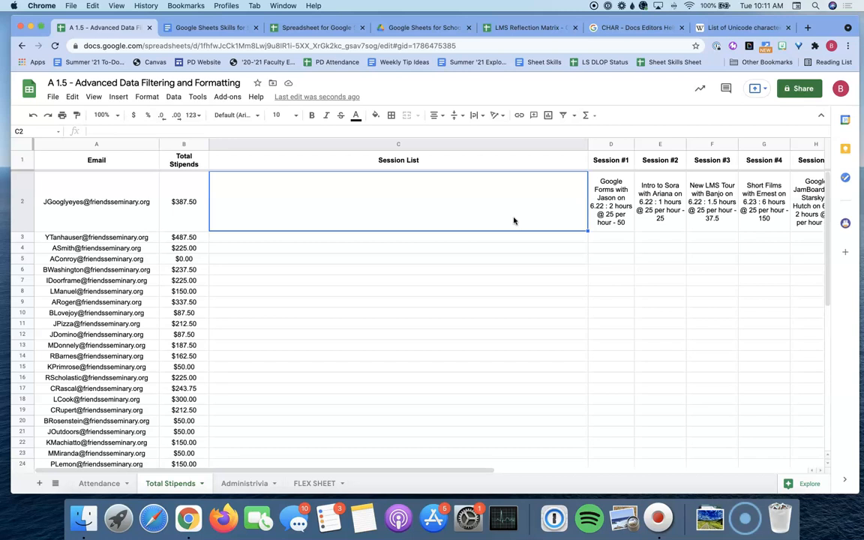
Enter =JOIN(":",D2:J2) in C2 to combine row 2's sessions with colons
{"action": "type", "text": "="}
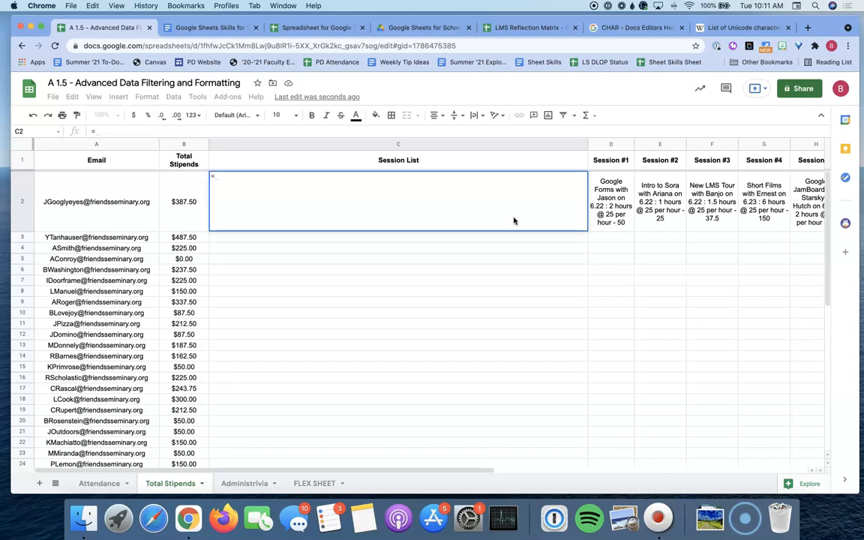
{"action": "type", "text": "JOIN("}
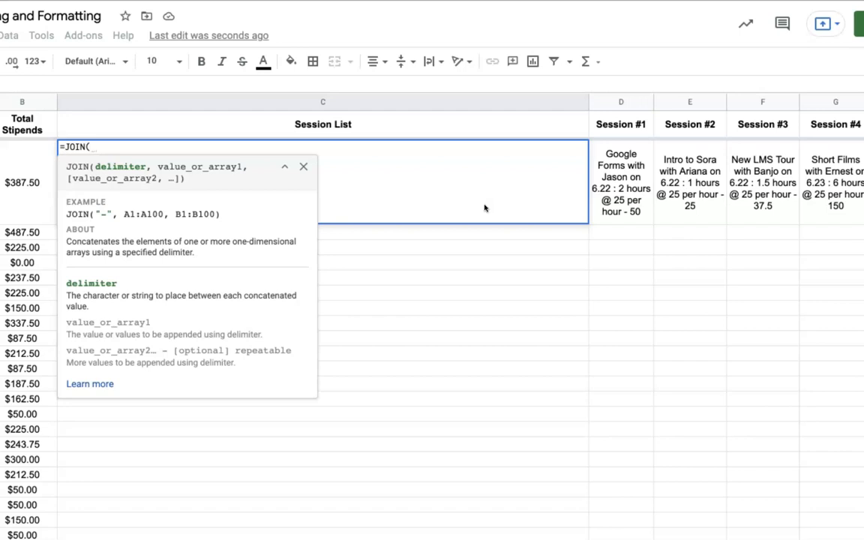
{"action": "type", "text": "\""}
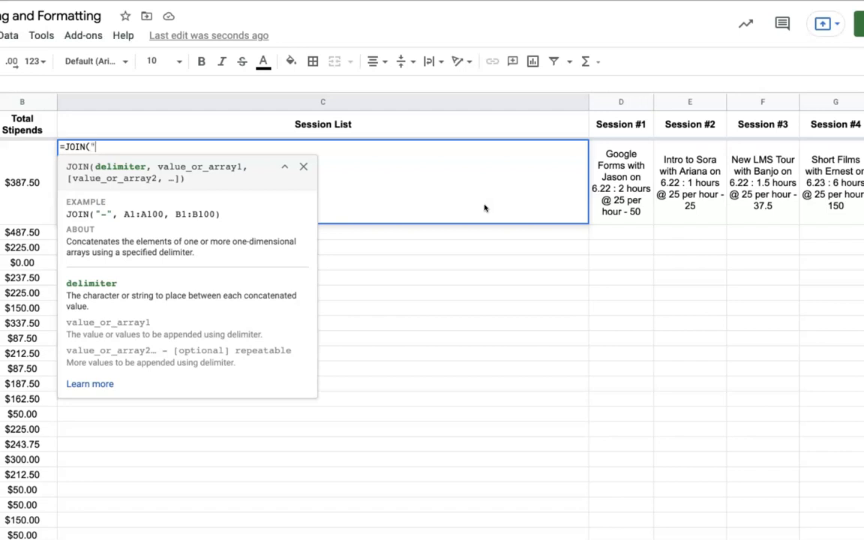
{"action": "type", "text": ":\","}
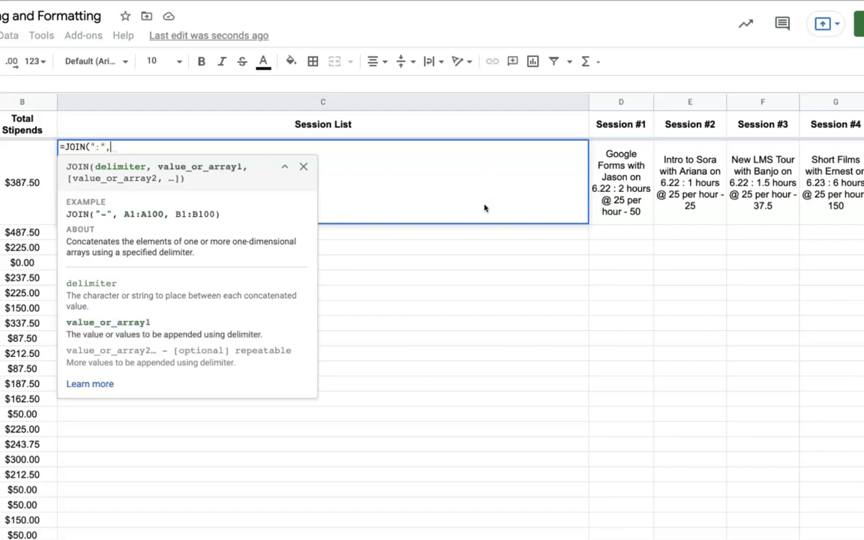
{"action": "left_click", "coordinate": [624, 184]}
{"action": "key", "text": "ctrl+shift+Right"}
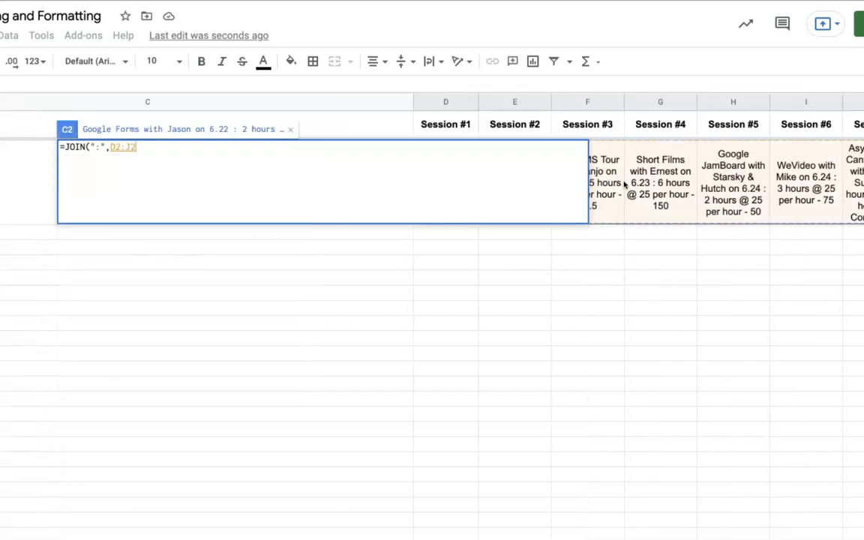
{"action": "left_click", "coordinate": [296, 153]}
{"action": "type", "text": ")"}
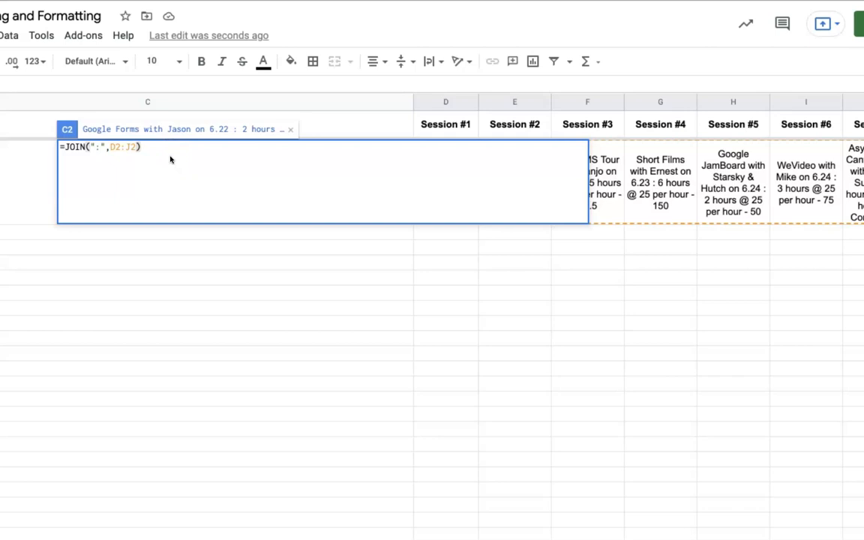
{"action": "key", "text": "Return"}
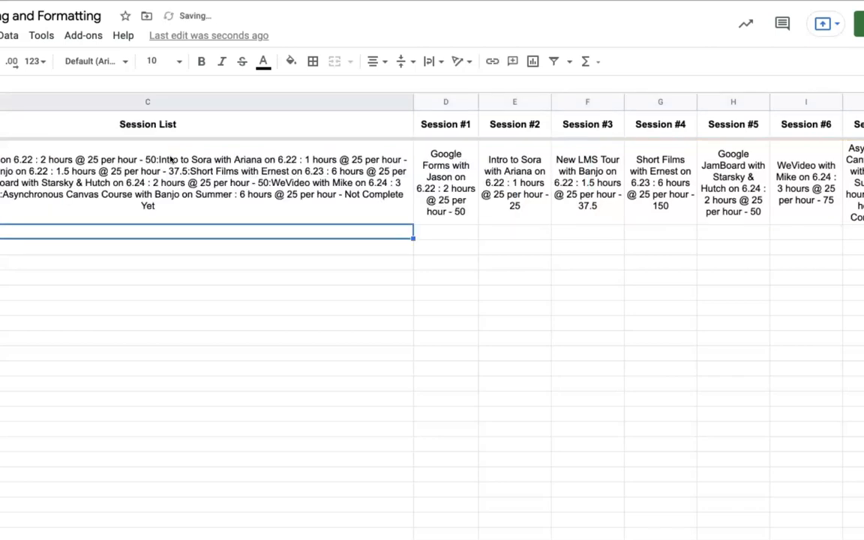
Select C2 and open its =JOIN(":",D2:J2) formula for editing
{"action": "scroll", "coordinate": [109, 176], "scroll_direction": "left", "scroll_amount": 3}
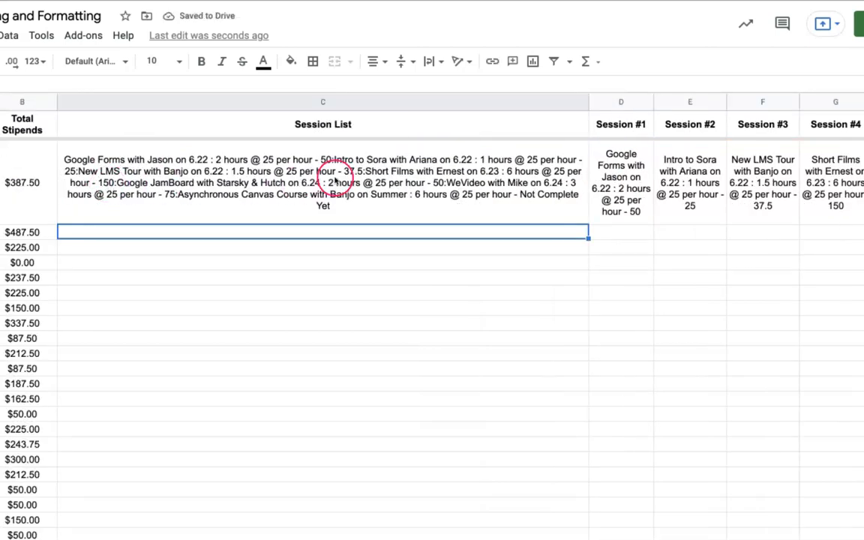
{"action": "left_click", "coordinate": [274, 171]}
{"action": "left_click", "coordinate": [255, 177]}
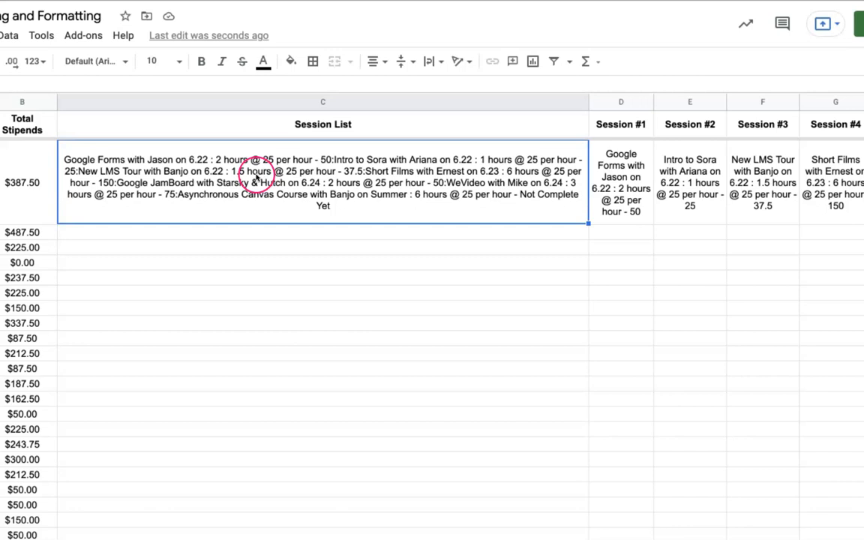
{"action": "double_click", "coordinate": [254, 181]}
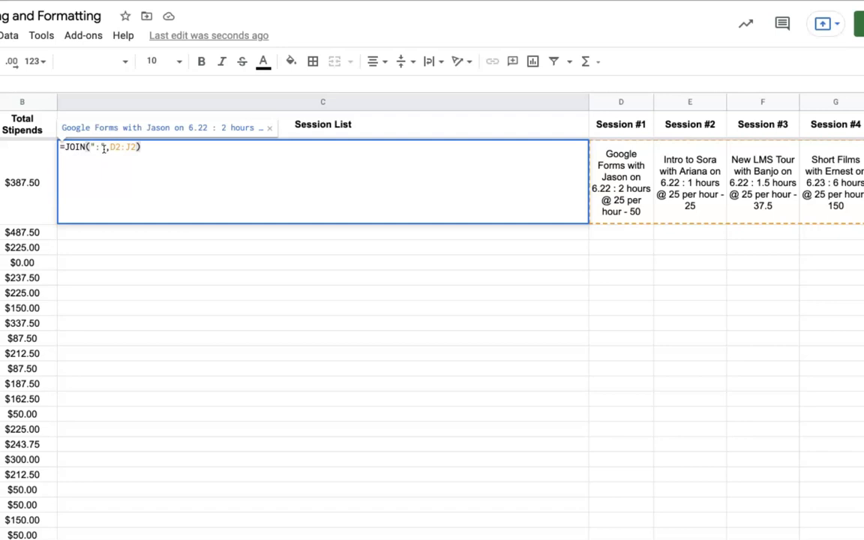
Replace C2's ":" delimiter with CHAR(10) so sessions appear on separate lines
{"action": "left_click", "coordinate": [103, 148]}
{"action": "key", "text": "BackSpace"}
{"action": "key", "text": "BackSpace"}
{"action": "key", "text": "BackSpace"}
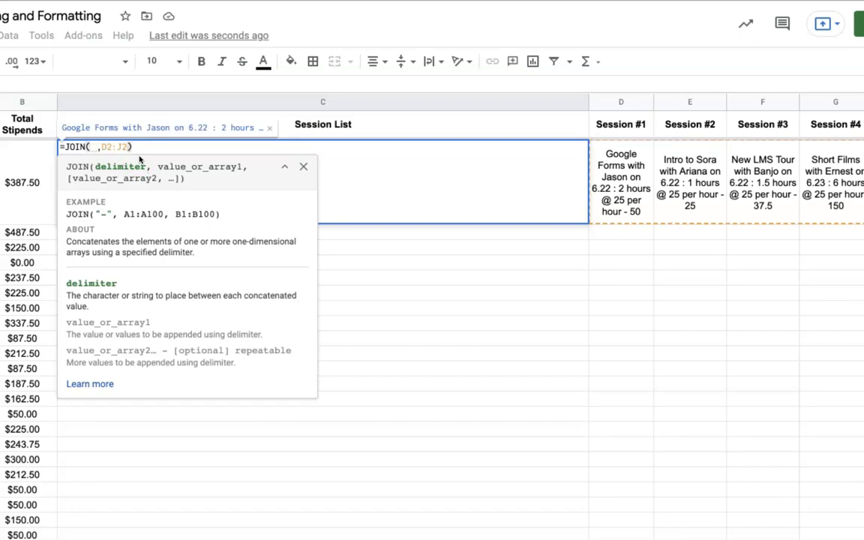
{"action": "type", "text": "CHAR(10"}
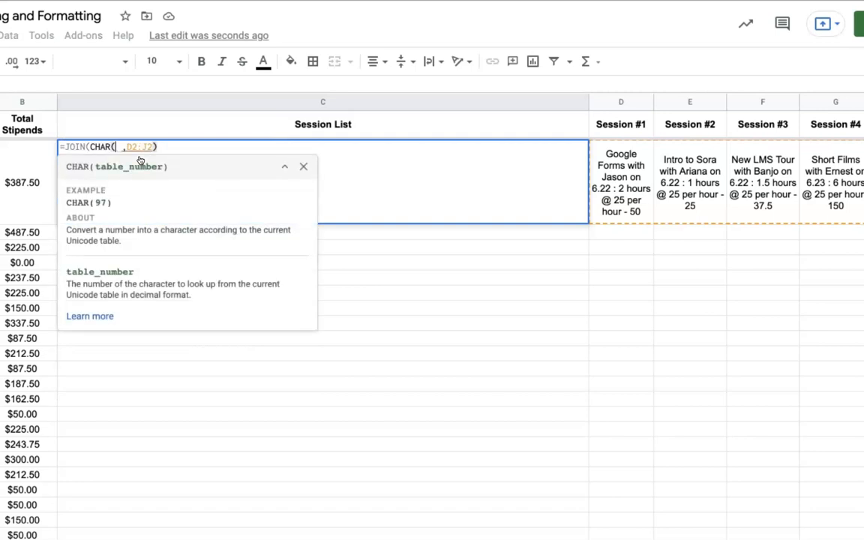
{"action": "type", "text": ")"}
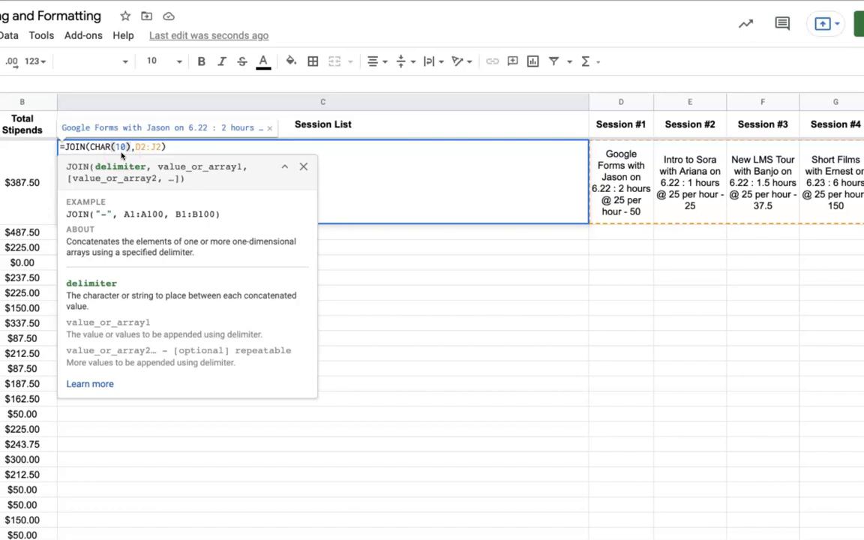
{"action": "key", "text": "Return"}
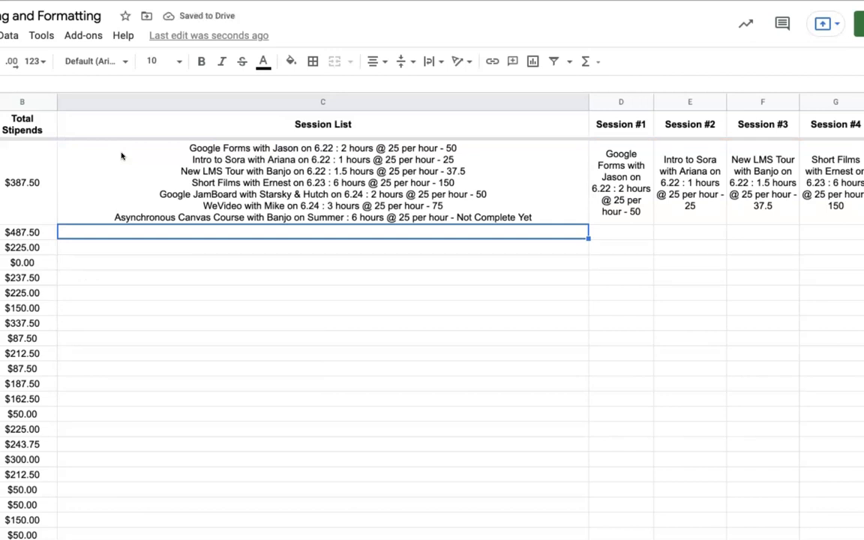
Review the Email, SUMIF total stipend and JOIN formulas in A2, B2 and C2
{"action": "left_click", "coordinate": [73, 144]}
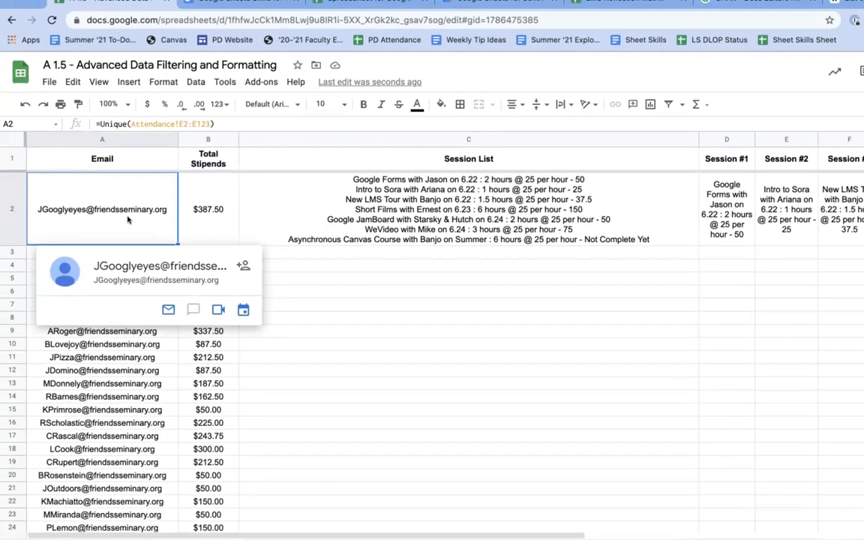
{"action": "left_click", "coordinate": [31, 173]}
{"action": "left_click", "coordinate": [218, 197]}
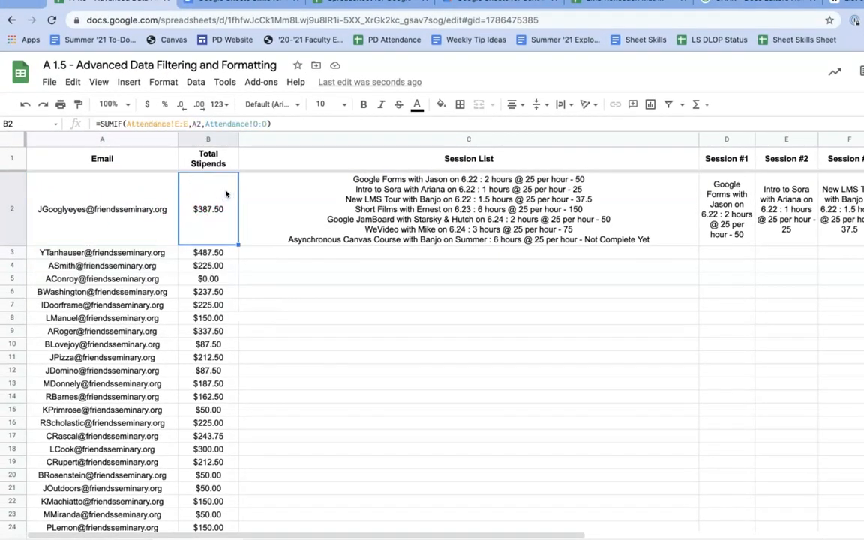
{"action": "left_click", "coordinate": [306, 194]}
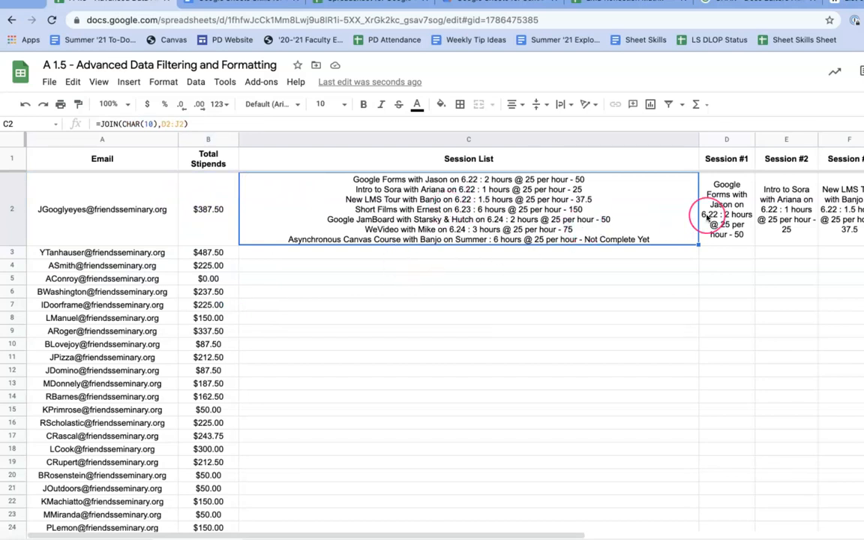
{"action": "scroll", "coordinate": [675, 210], "scroll_direction": "right", "scroll_amount": 10}
{"action": "scroll", "coordinate": [706, 219], "scroll_direction": "left", "scroll_amount": 10}
Copy D2's TRANSPOSE(FILTER(...)) session-lookup formula into D3
{"action": "left_click", "coordinate": [718, 215]}
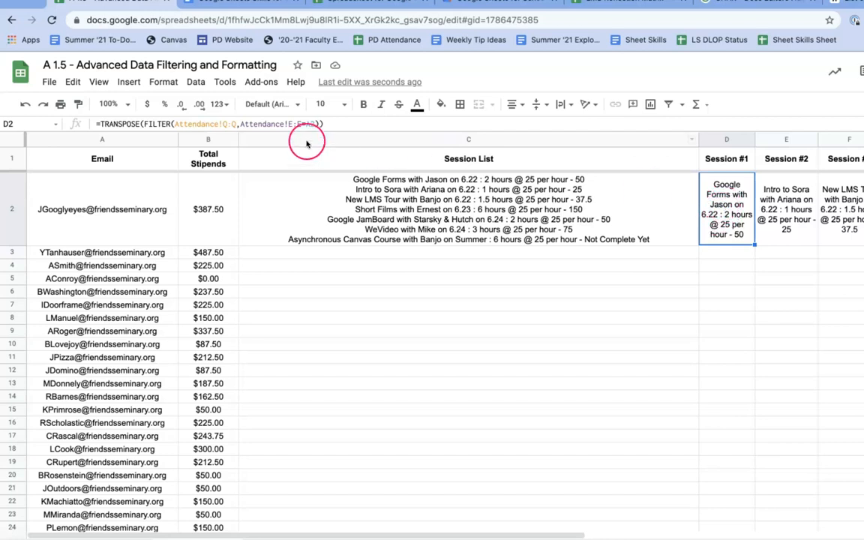
{"action": "double_click", "coordinate": [728, 221]}
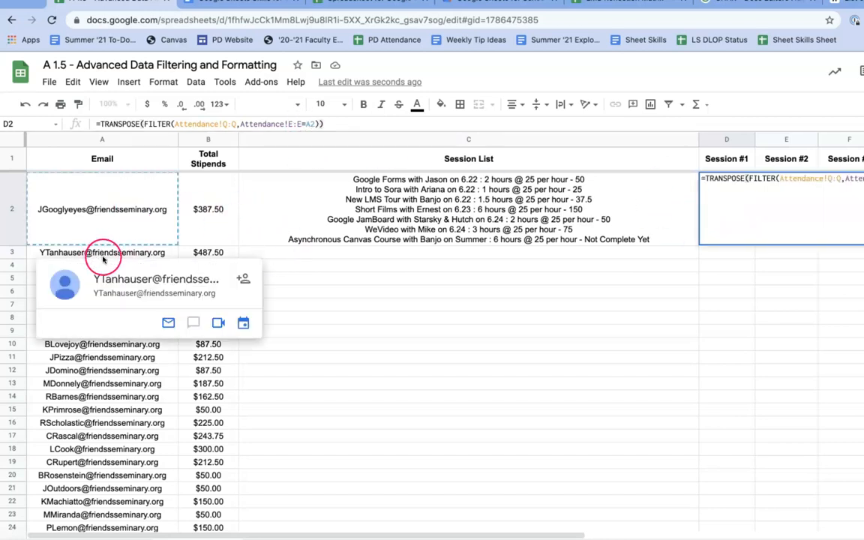
{"action": "key", "text": "Return"}
{"action": "key", "text": "Up"}
{"action": "key", "text": "ctrl+c"}
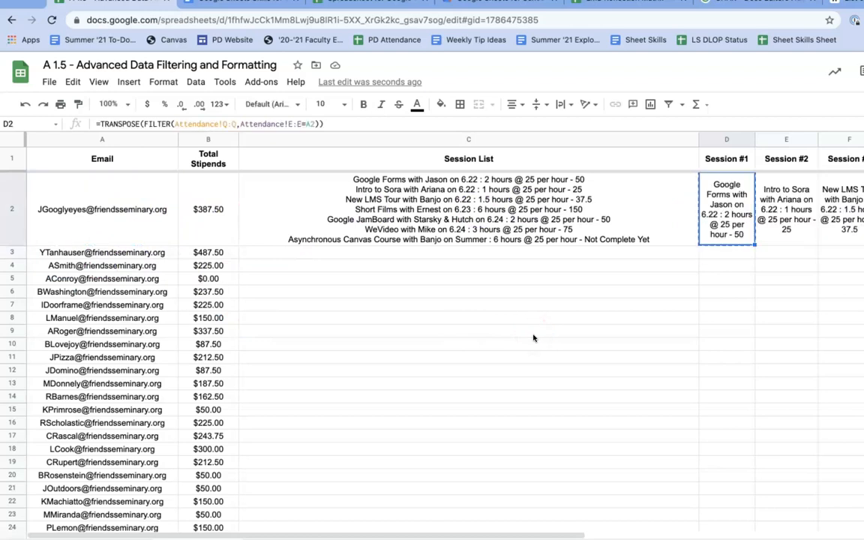
{"action": "key", "text": "Down"}
{"action": "key", "text": "ctrl+v"}
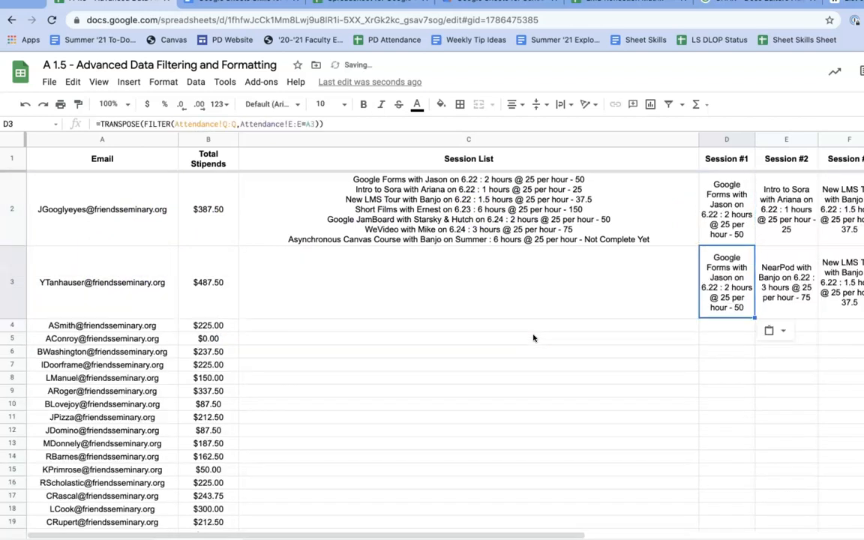
Copy C2's line-break JOIN formula into C3
{"action": "key", "text": "ctrl+c"}
{"action": "left_click", "coordinate": [464, 194]}
{"action": "key", "text": "ctrl+c"}
{"action": "left_click", "coordinate": [513, 291]}
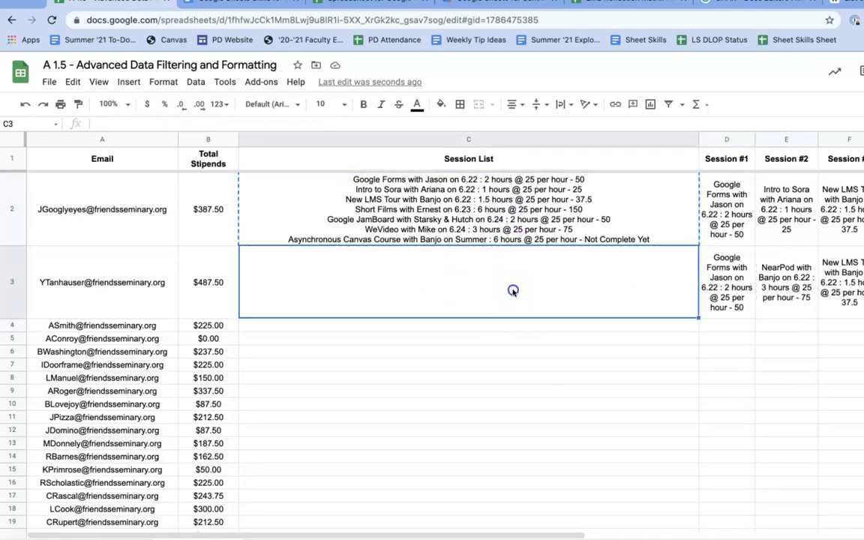
{"action": "key", "text": "ctrl+v"}
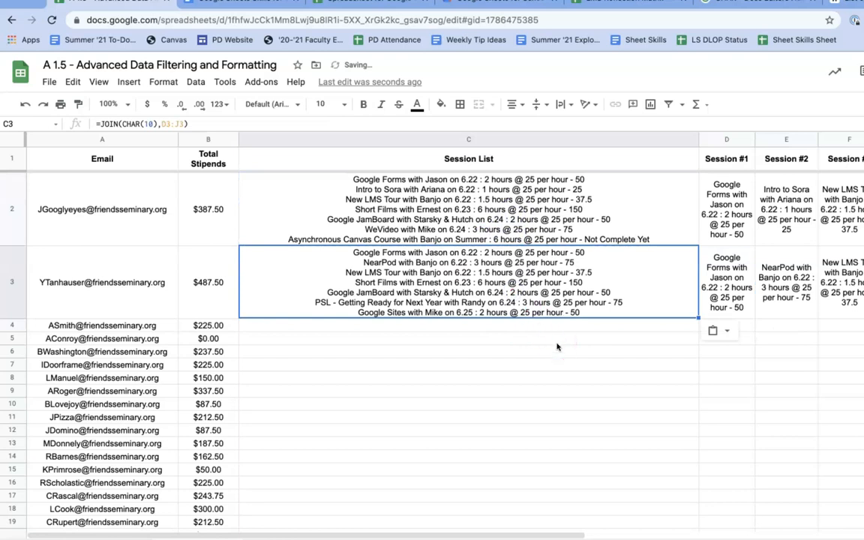
{"action": "scroll", "coordinate": [557, 346], "scroll_direction": "right", "scroll_amount": 5}
{"action": "scroll", "coordinate": [557, 347], "scroll_direction": "left", "scroll_amount": 5}
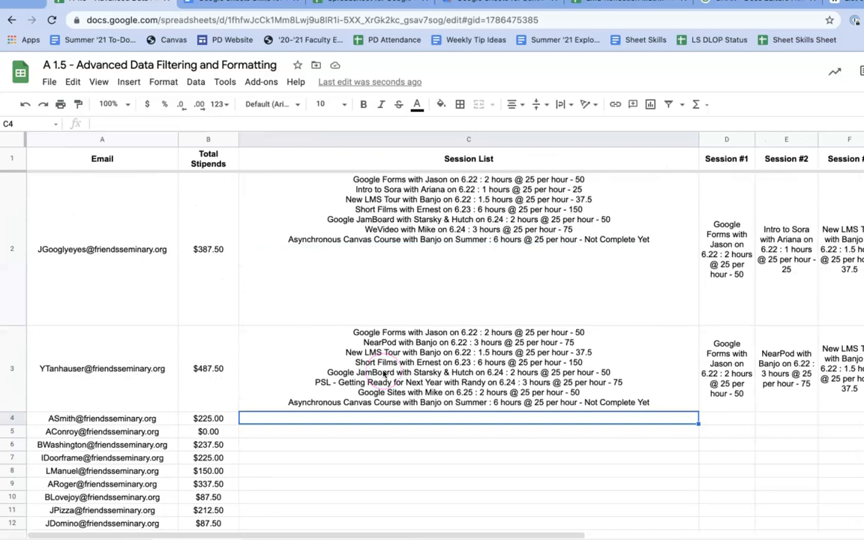
Fill the C3:D3 JOIN and session-lookup formulas down through row 51
{"action": "left_click", "coordinate": [425, 373]}
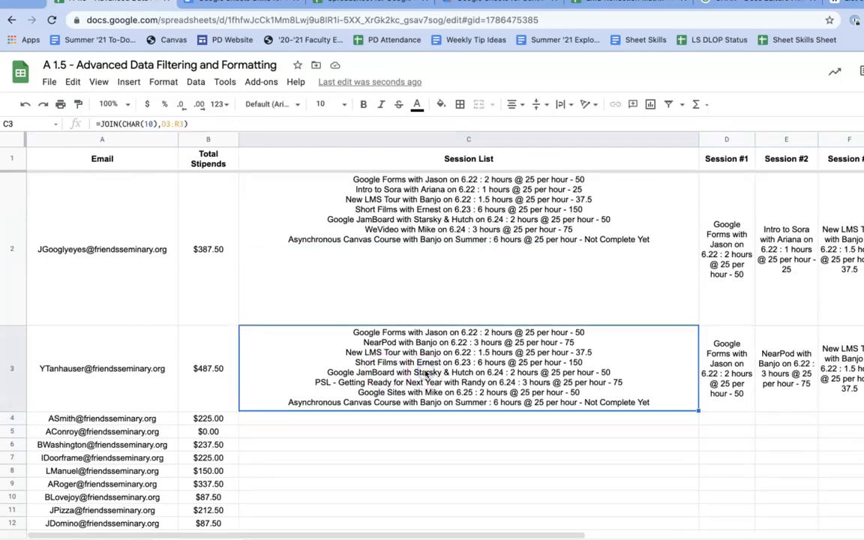
{"action": "key", "text": "shift+Right"}
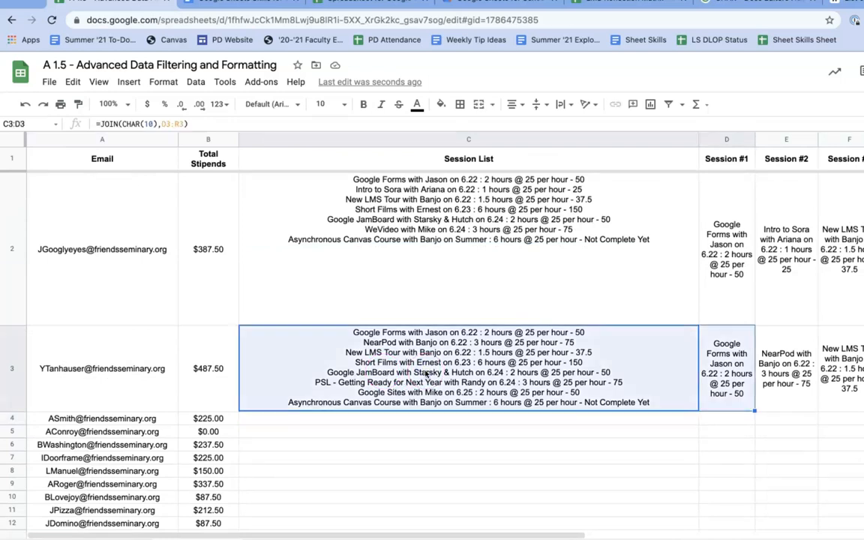
{"action": "key", "text": "ctrl+c"}
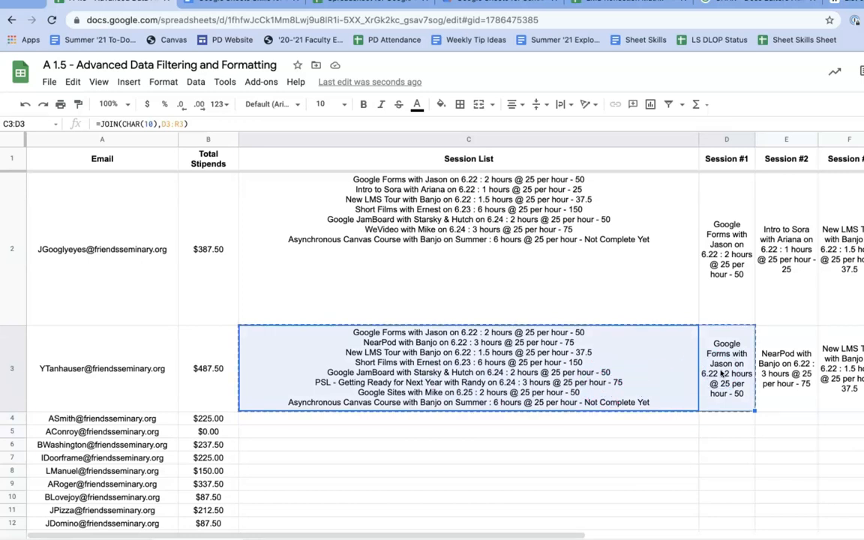
{"action": "key", "text": "ctrl+shift+Down"}
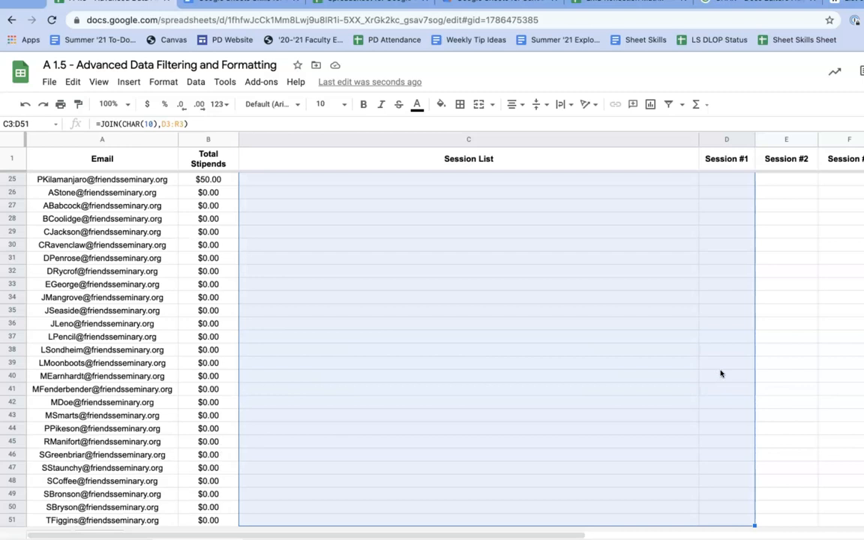
{"action": "key", "text": "ctrl+v"}
{"action": "left_click", "coordinate": [768, 321]}
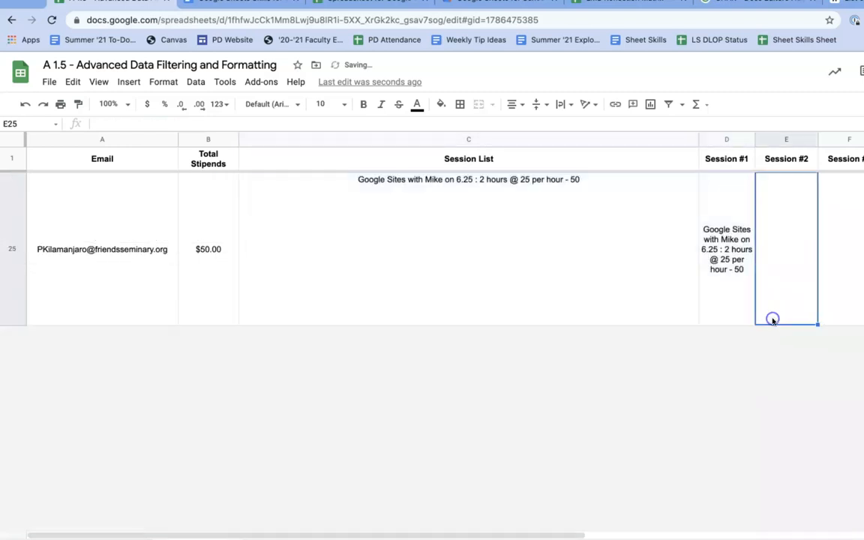
Scroll through the filled session lists, then select C2 to show =JOIN(CHAR(10),D2:R2)
{"action": "scroll", "coordinate": [771, 319], "scroll_direction": "up", "scroll_amount": 4}
{"action": "scroll", "coordinate": [773, 321], "scroll_direction": "up", "scroll_amount": 7}
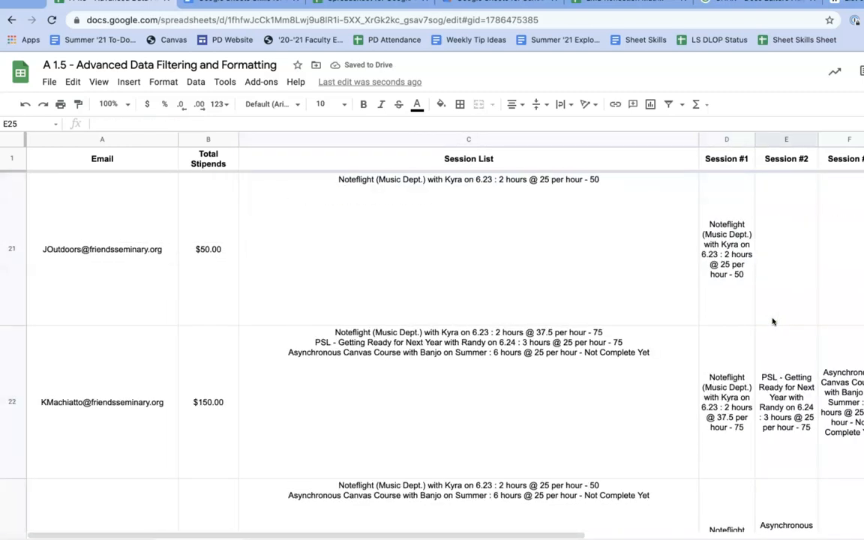
{"action": "scroll", "coordinate": [772, 321], "scroll_direction": "up", "scroll_amount": 8}
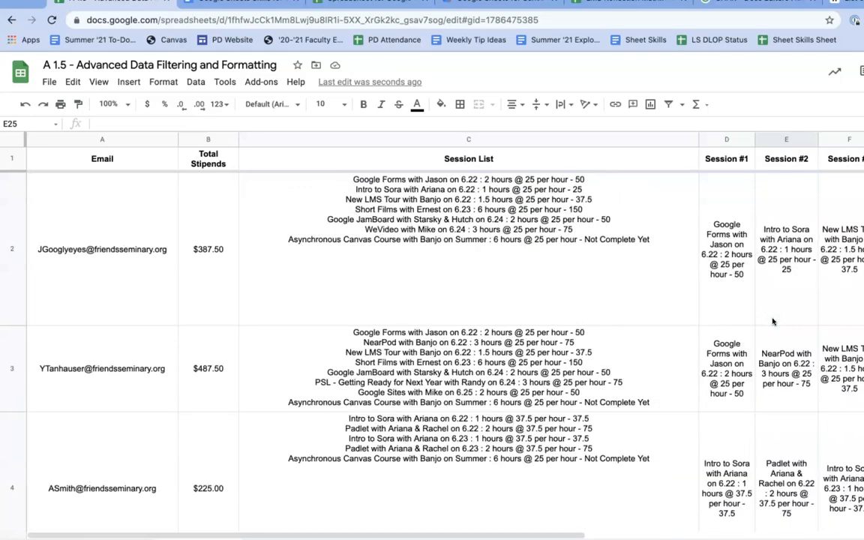
{"action": "scroll", "coordinate": [773, 321], "scroll_direction": "right", "scroll_amount": 5}
{"action": "scroll", "coordinate": [773, 321], "scroll_direction": "right", "scroll_amount": 5}
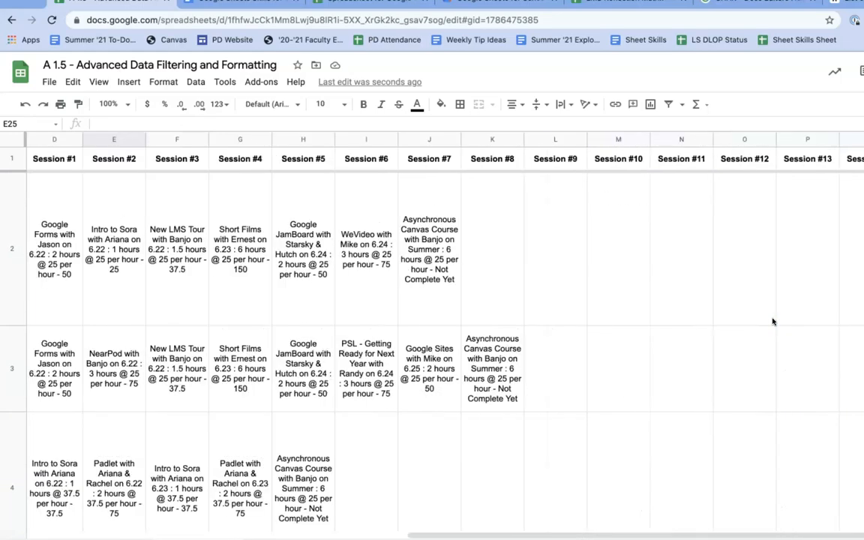
{"action": "scroll", "coordinate": [772, 321], "scroll_direction": "left", "scroll_amount": 8}
{"action": "scroll", "coordinate": [507, 222], "scroll_direction": "down", "scroll_amount": 10}
{"action": "scroll", "coordinate": [507, 222], "scroll_direction": "down", "scroll_amount": 15}
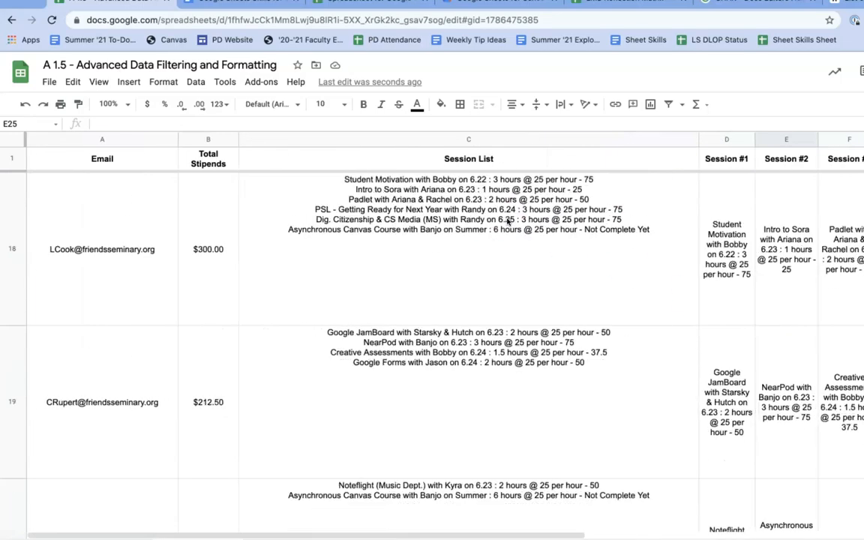
{"action": "scroll", "coordinate": [507, 222], "scroll_direction": "up", "scroll_amount": 20}
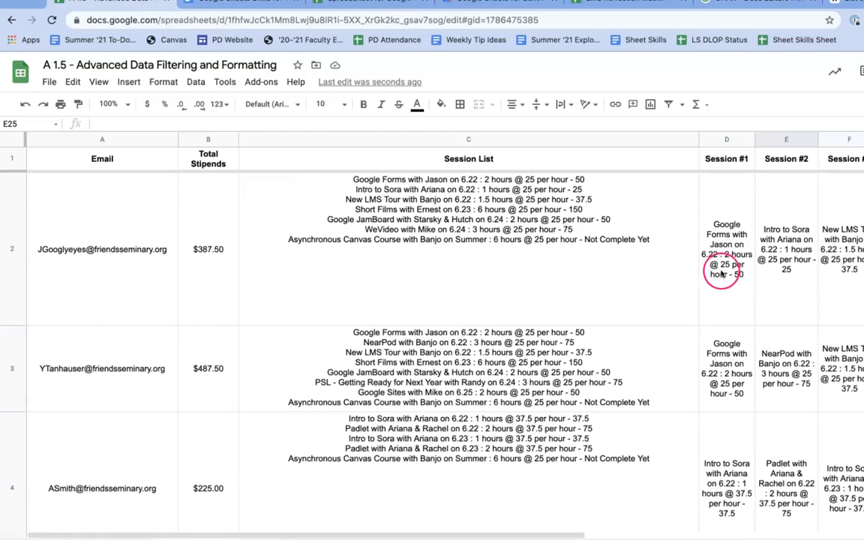
{"action": "left_click", "coordinate": [516, 178]}
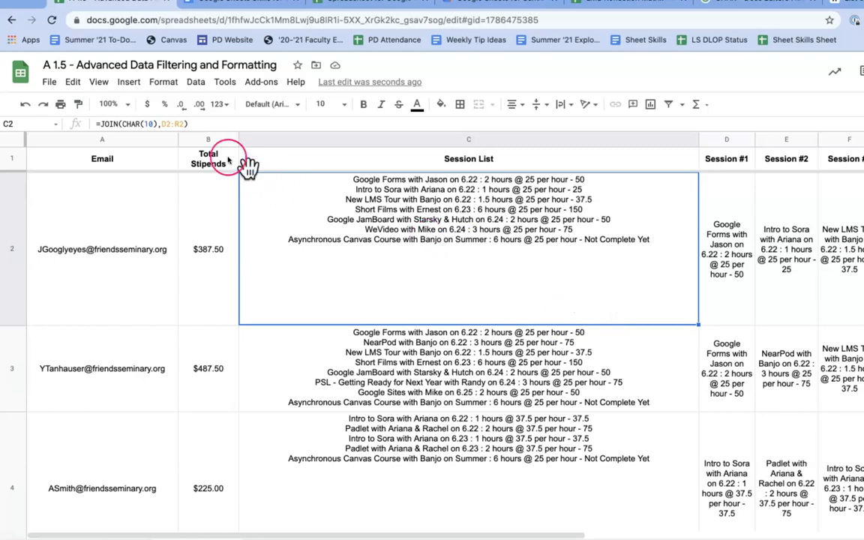
Inspect C2's D2:R2 range and D2's TRANSPOSE(FILTER) formula, then select column D
{"action": "left_click", "coordinate": [158, 125]}
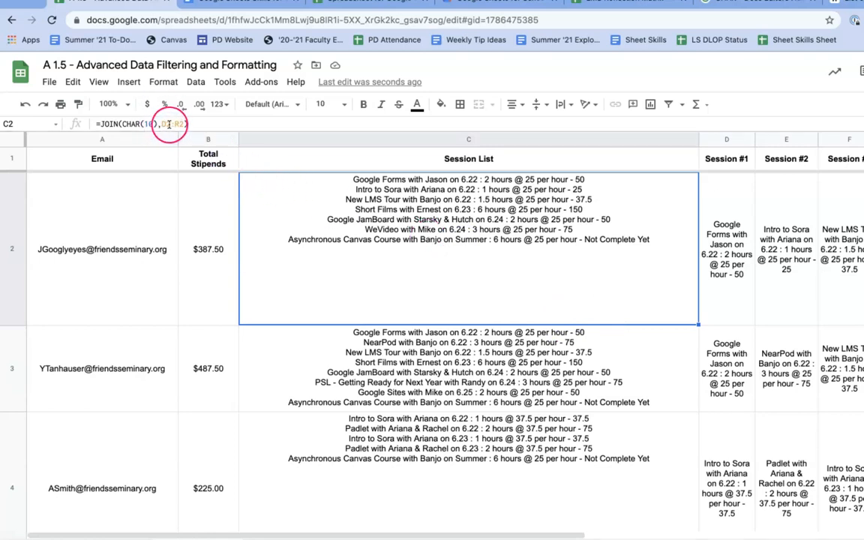
{"action": "scroll", "coordinate": [741, 252], "scroll_direction": "right", "scroll_amount": 3}
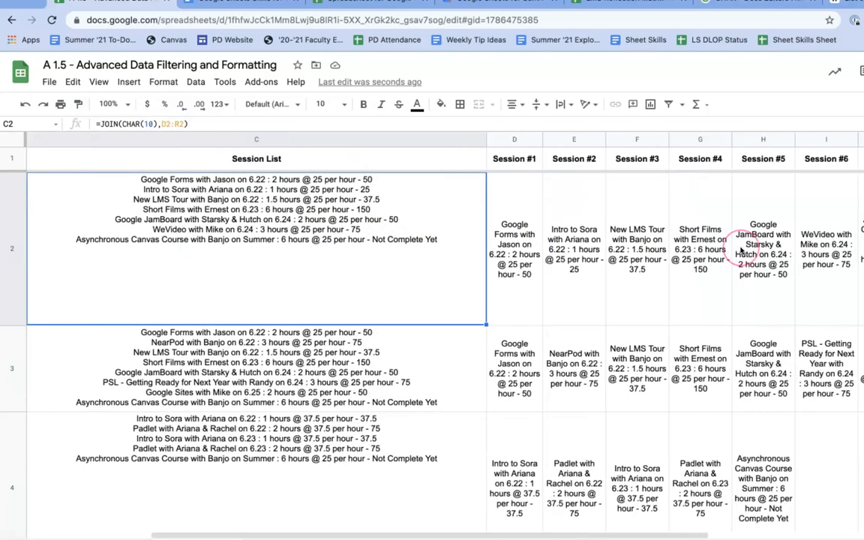
{"action": "scroll", "coordinate": [741, 252], "scroll_direction": "right", "scroll_amount": 3}
{"action": "scroll", "coordinate": [741, 251], "scroll_direction": "left", "scroll_amount": 6}
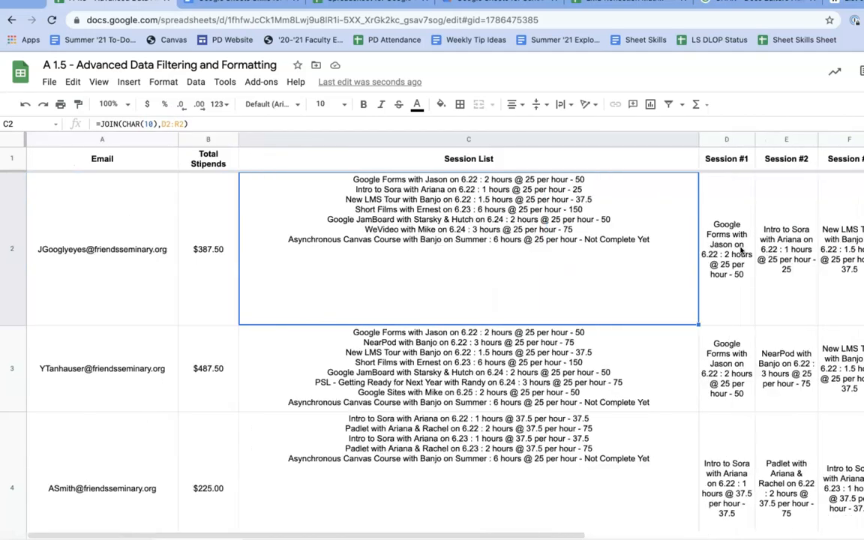
{"action": "scroll", "coordinate": [741, 252], "scroll_direction": "right", "scroll_amount": 6}
{"action": "scroll", "coordinate": [741, 252], "scroll_direction": "left", "scroll_amount": 6}
{"action": "left_click", "coordinate": [741, 252]}
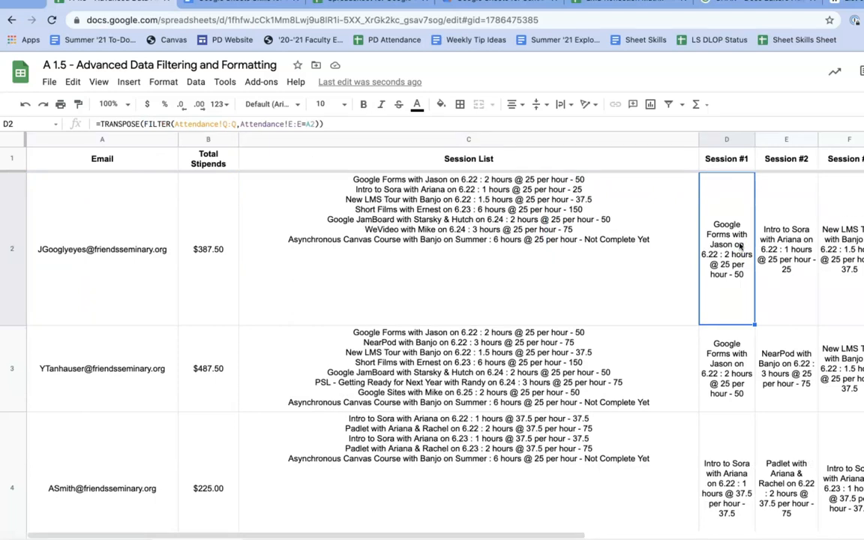
{"action": "left_click", "coordinate": [720, 139]}
{"action": "scroll", "coordinate": [746, 208], "scroll_direction": "right", "scroll_amount": 5}
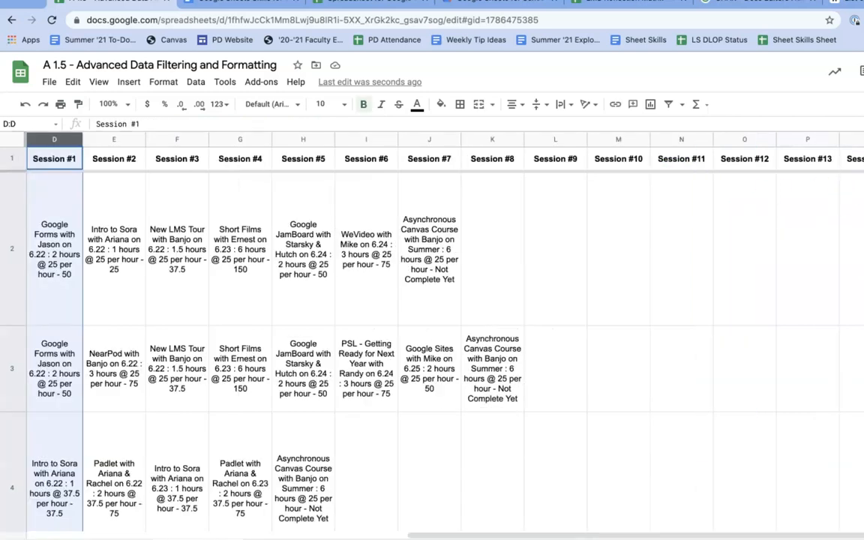
Select columns D through R and hide them
{"action": "left_click", "coordinate": [863, 139], "text": "shift"}
{"action": "scroll", "coordinate": [624, 170], "scroll_direction": "left", "scroll_amount": 5}
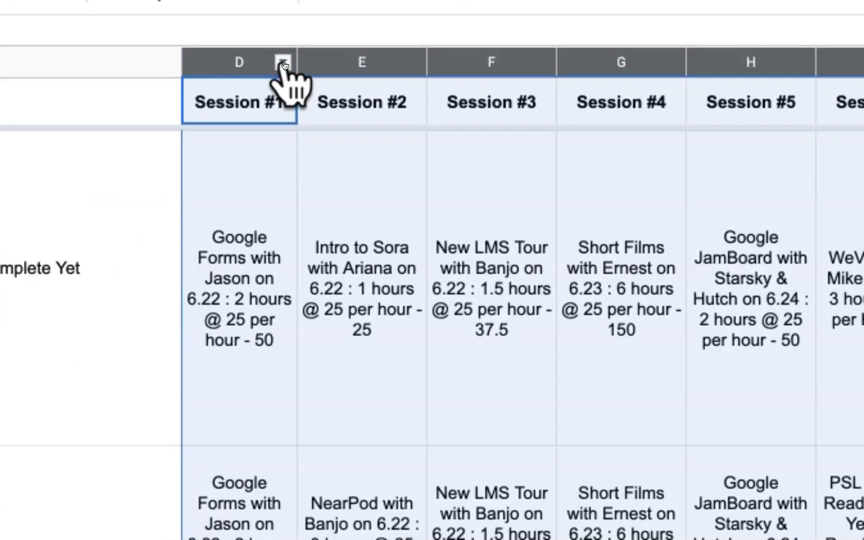
{"action": "left_click", "coordinate": [282, 64]}
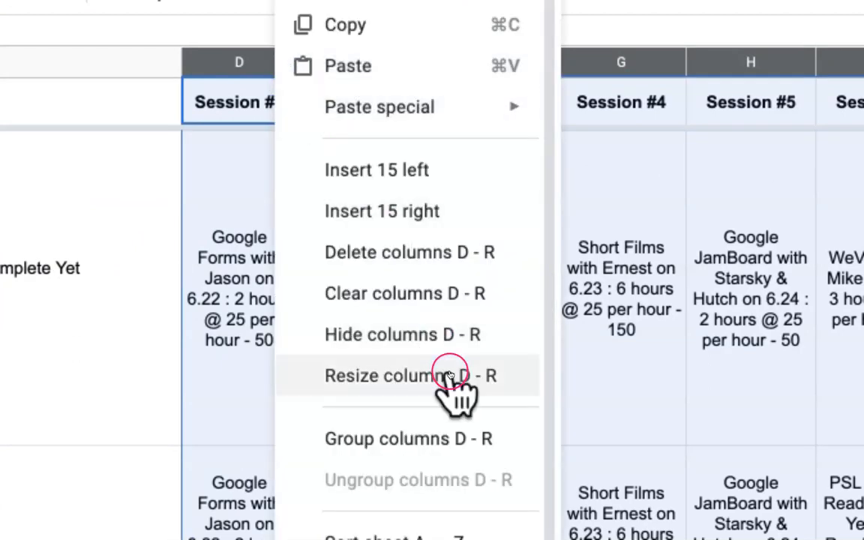
{"action": "left_click", "coordinate": [453, 341]}
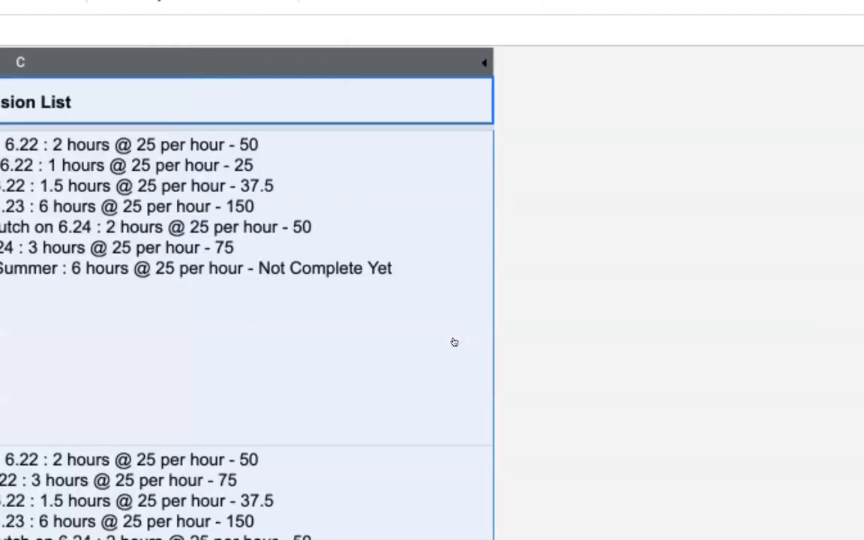
{"action": "left_click", "coordinate": [454, 342]}
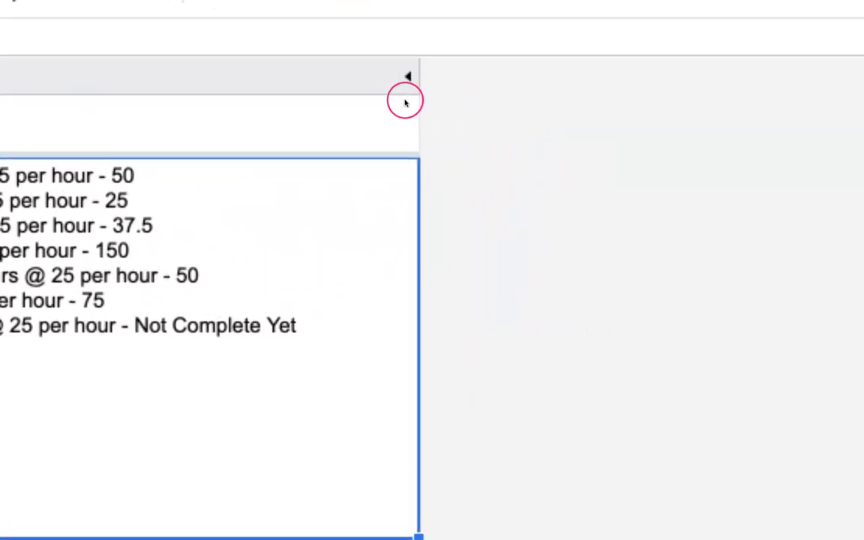
Unhide columns D–R, then hide them again
{"action": "left_click", "coordinate": [407, 79]}
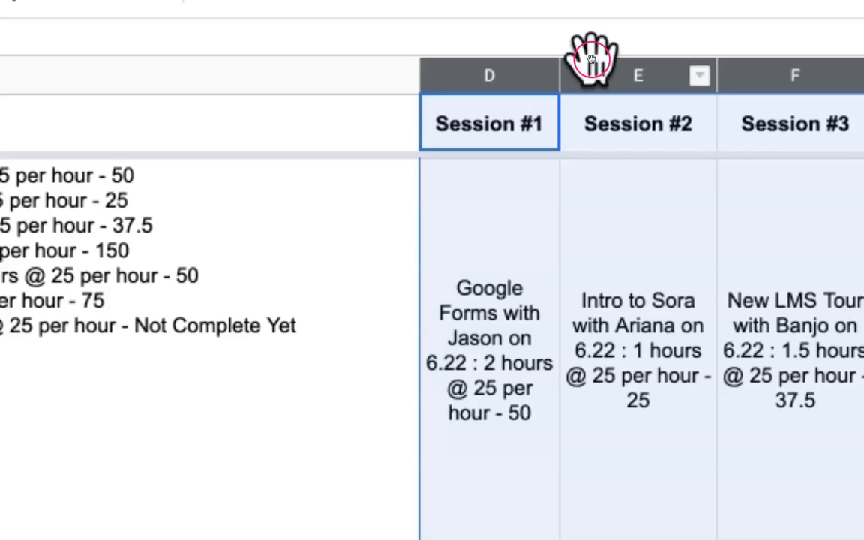
{"action": "left_click", "coordinate": [544, 77]}
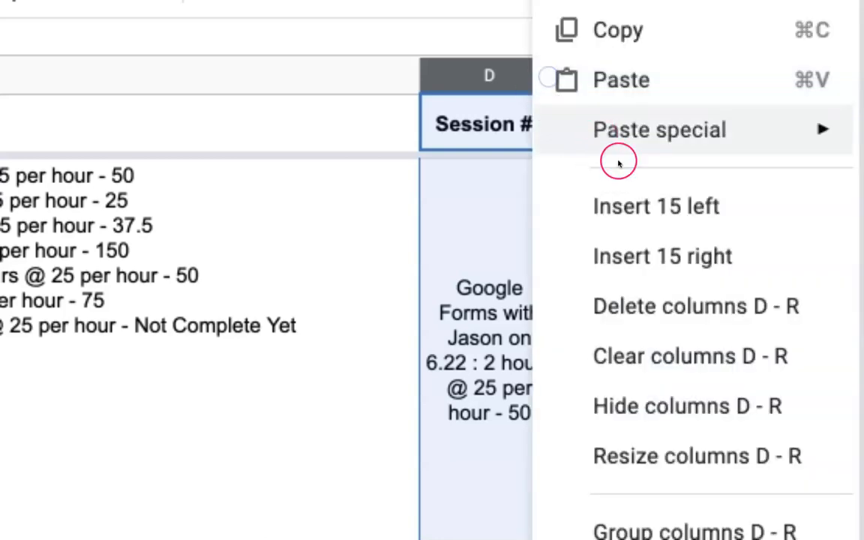
{"action": "left_click", "coordinate": [716, 409]}
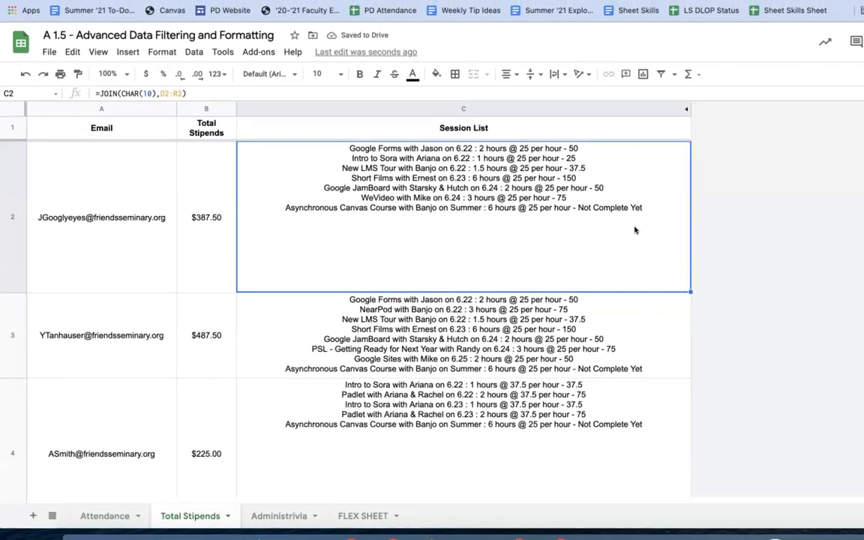
Browse the Attendance and Total Stipends tabs, then hide the Administrivia sheet
{"action": "left_click", "coordinate": [114, 517]}
{"action": "left_click", "coordinate": [170, 517]}
{"action": "left_click", "coordinate": [279, 516]}
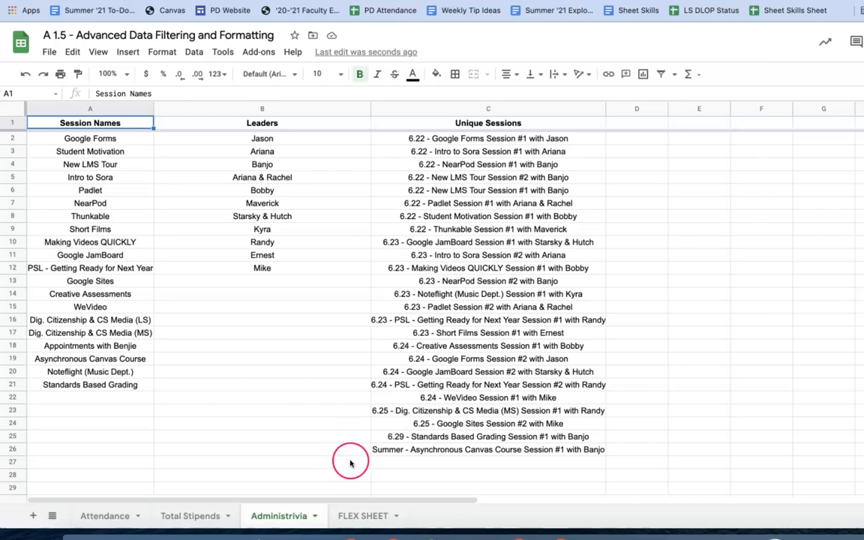
{"action": "left_click", "coordinate": [315, 517]}
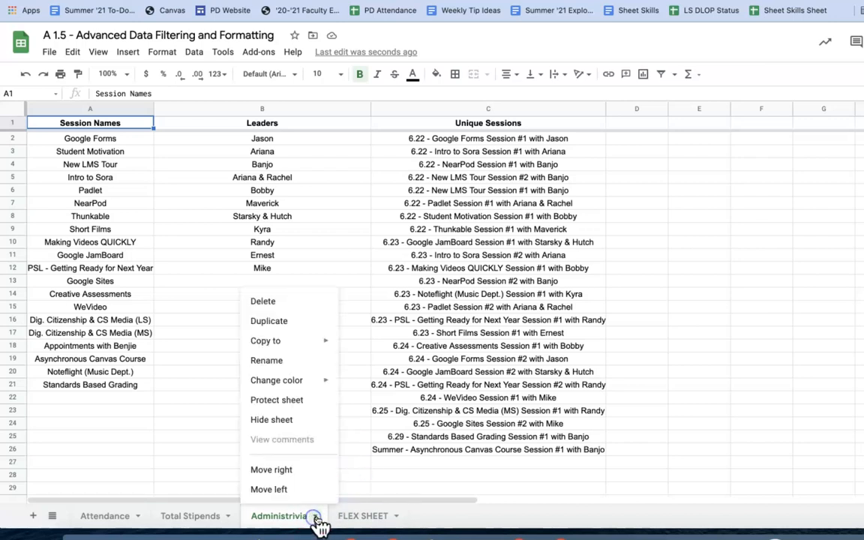
{"action": "left_click", "coordinate": [314, 420]}
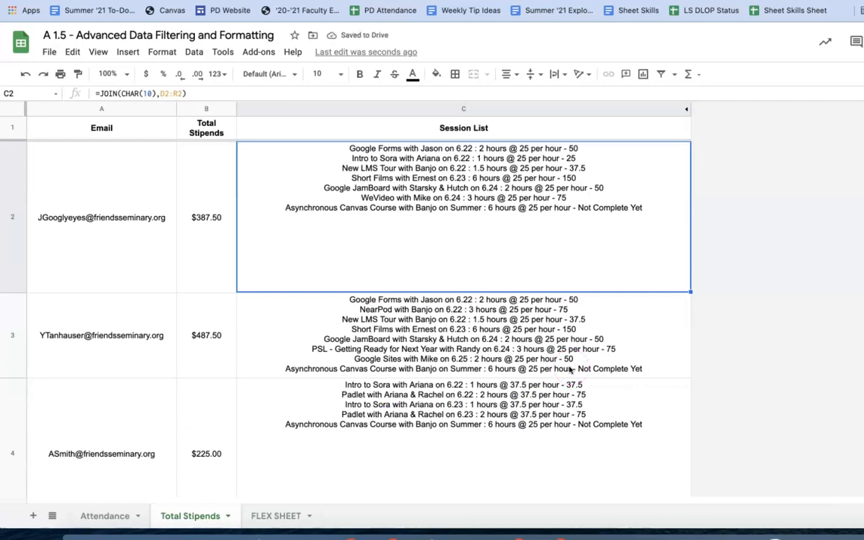
Unhide the Administrivia sheet from View > Hidden sheets
{"action": "left_click", "coordinate": [98, 53]}
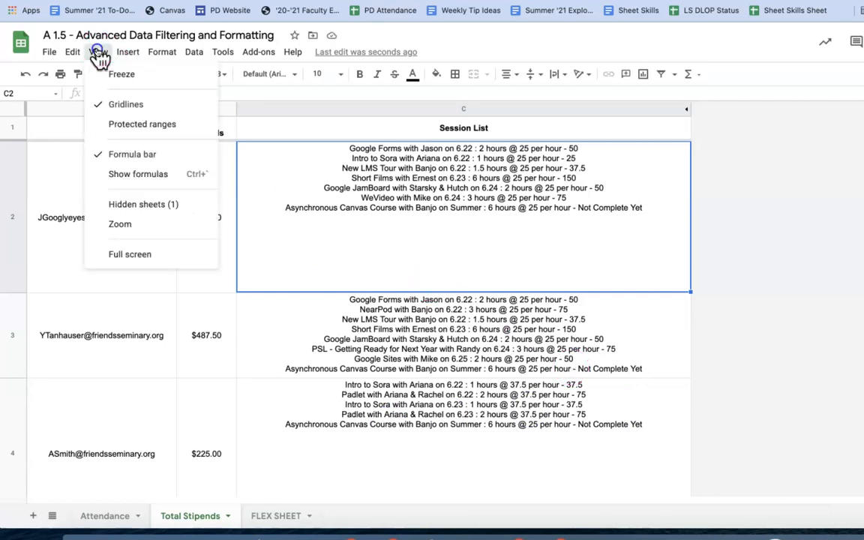
{"action": "mouse_move", "coordinate": [185, 207]}
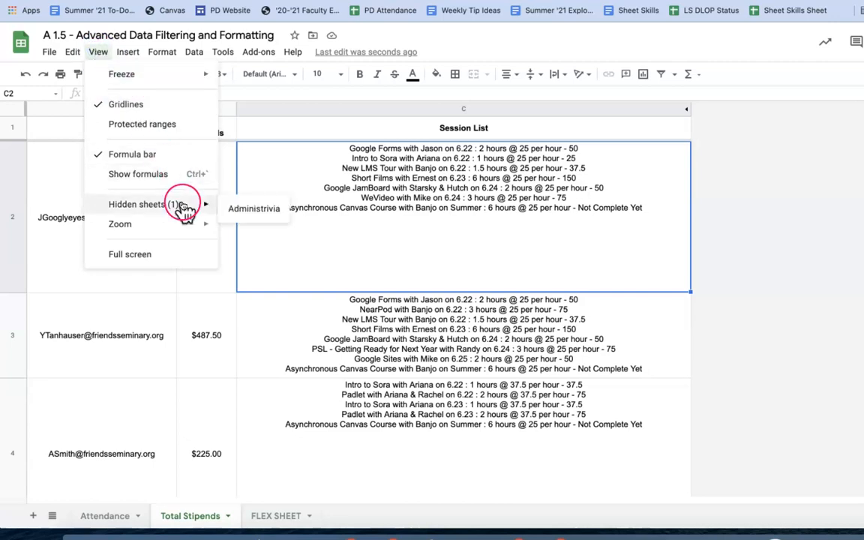
{"action": "left_click", "coordinate": [248, 213]}
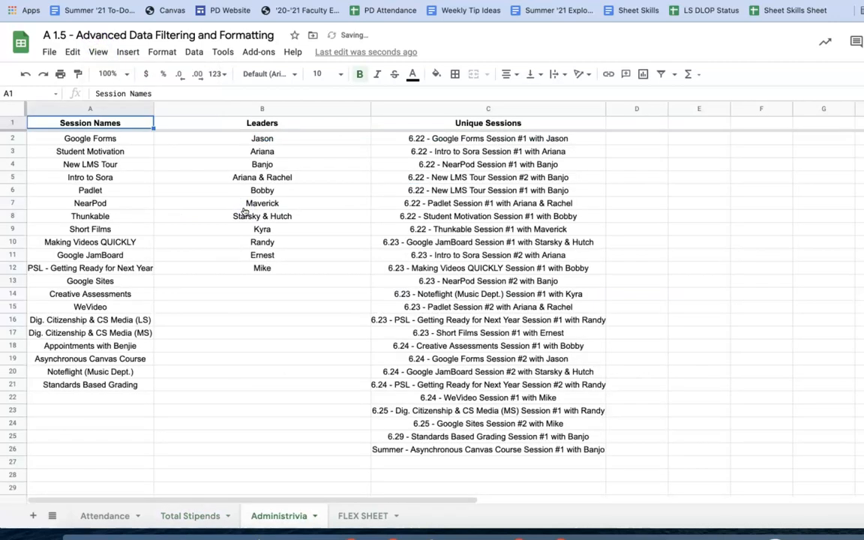
Return to Total Stipends and check C2's formula range without changing it
{"action": "left_click", "coordinate": [204, 515]}
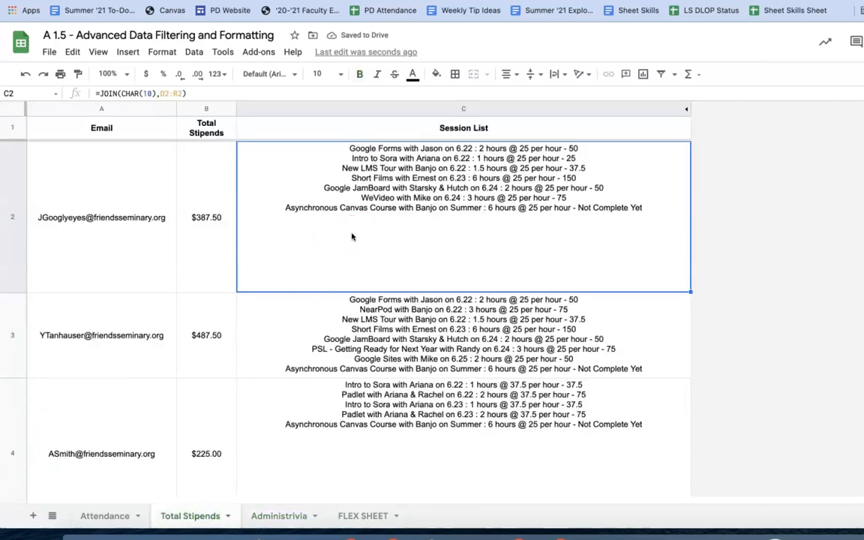
{"action": "left_click", "coordinate": [147, 93]}
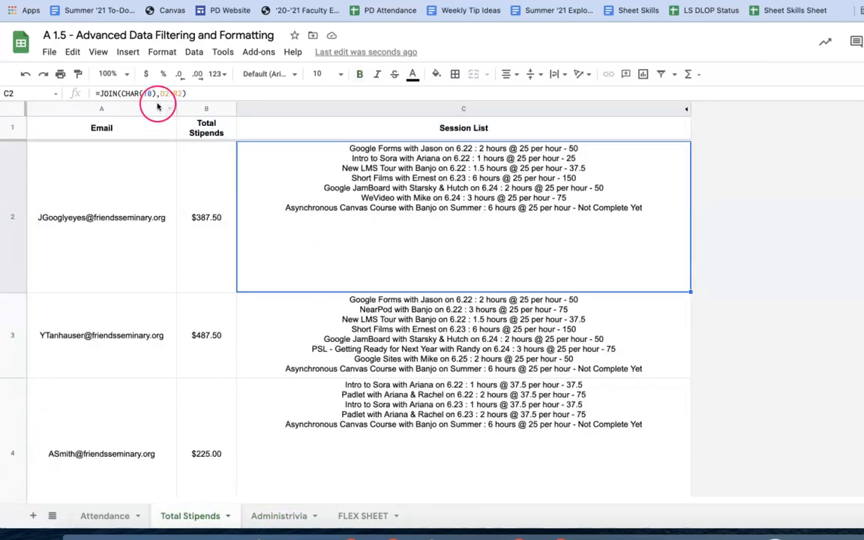
{"action": "left_click", "coordinate": [410, 206]}
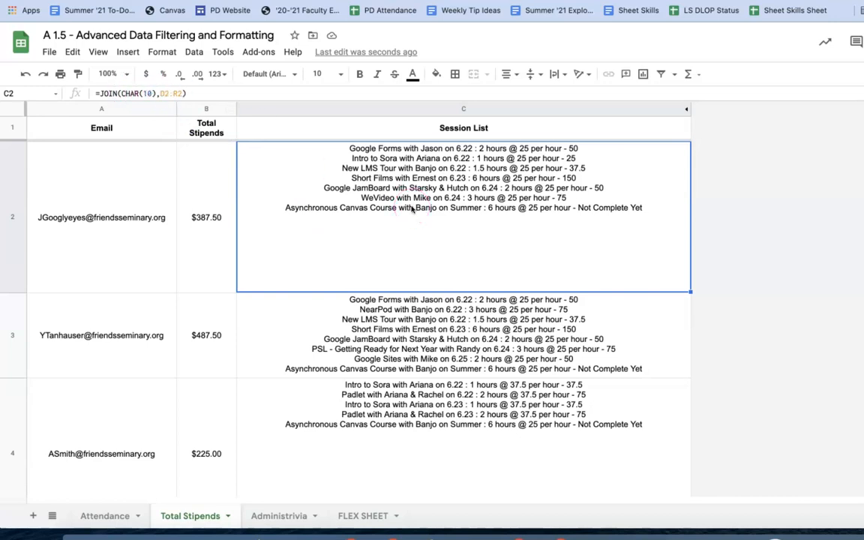
{"action": "left_click", "coordinate": [450, 205]}
{"action": "left_click", "coordinate": [487, 197]}
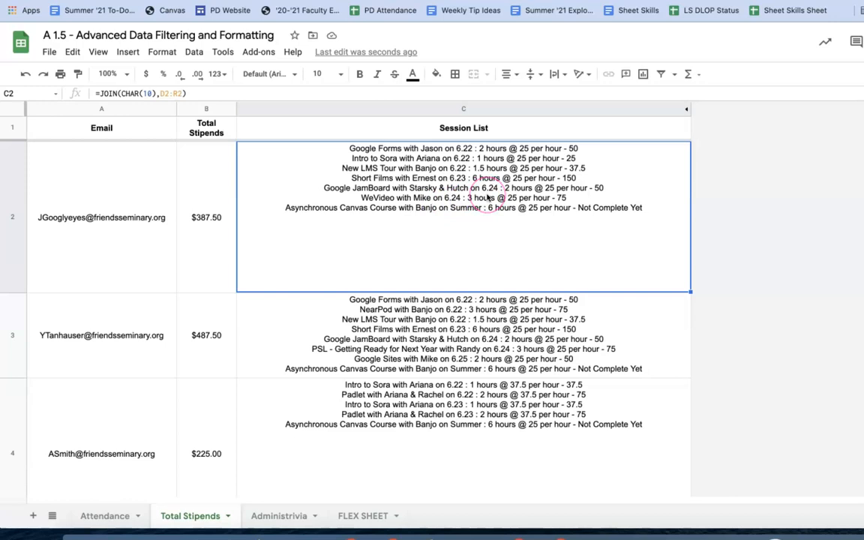